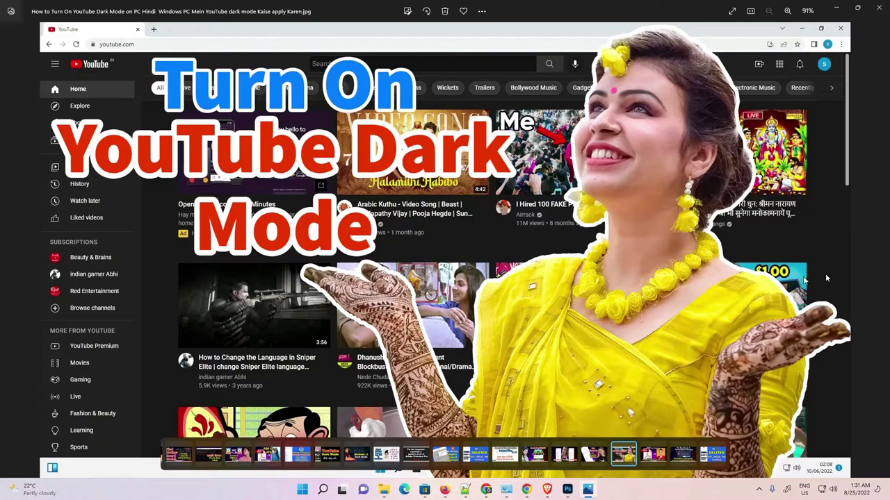
# Scroll through the image open in Photos, then close the viewer
pyautogui.scroll(-2, 853, 214)
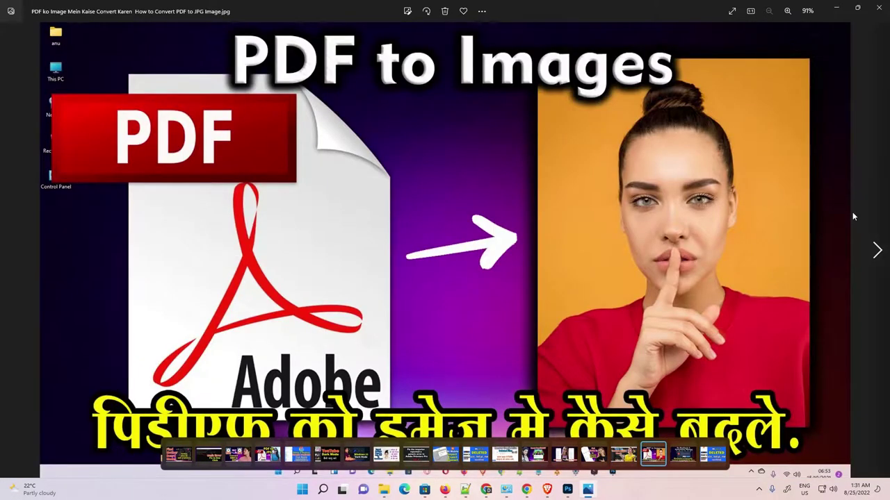
pyautogui.scroll(-1, 853, 217)
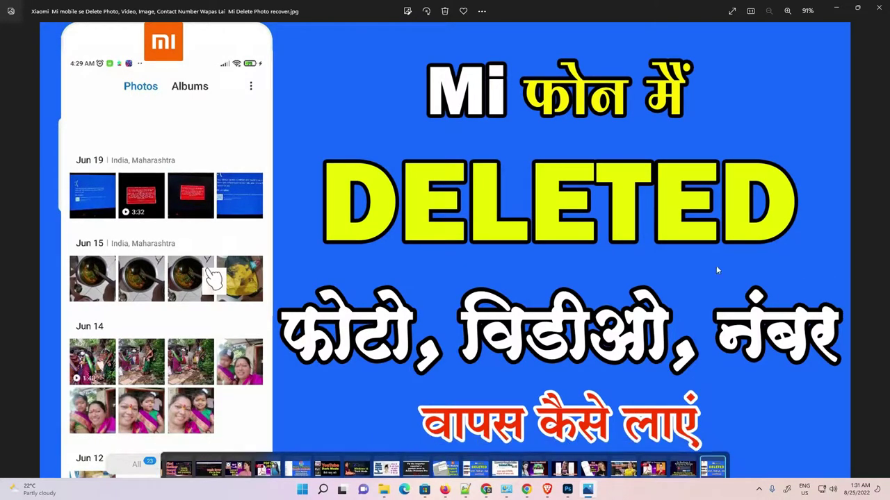
pyautogui.click(873, 8)
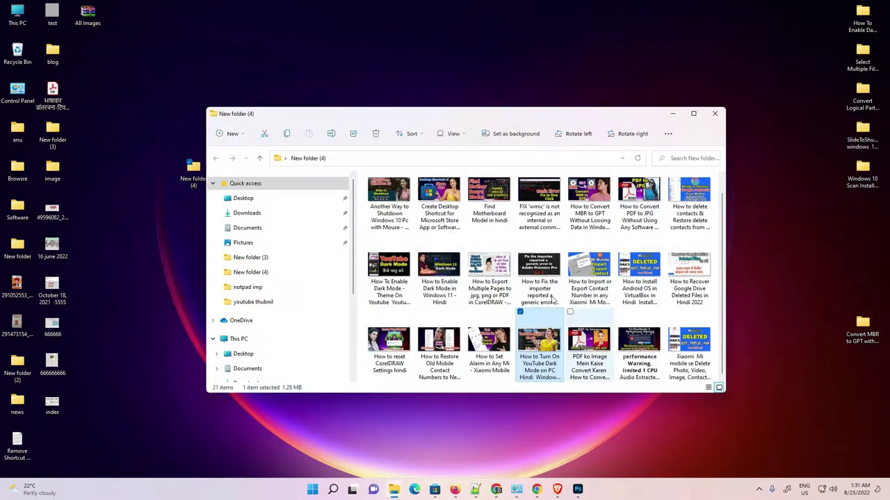
# Open the first thumbnail in Photos, flip through the next three images, and close the viewer
pyautogui.click(401, 198)
pyautogui.doubleClick(400, 203)
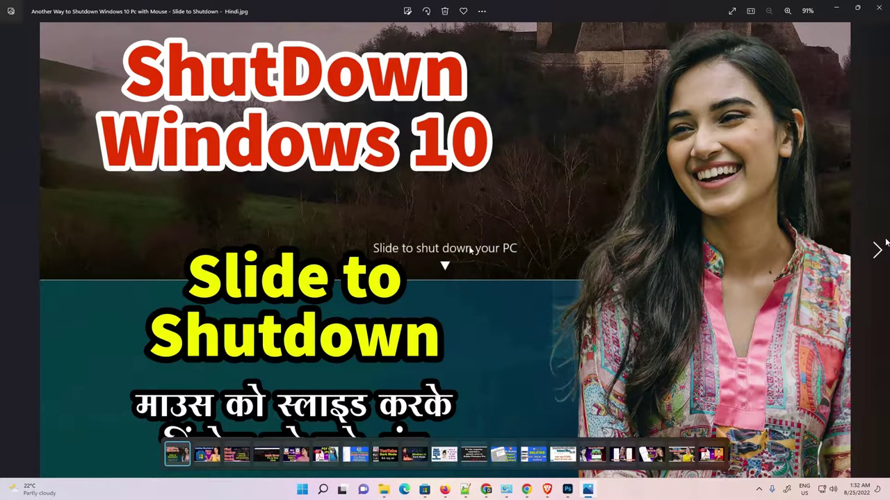
pyautogui.click(877, 249)
pyautogui.click(877, 248)
pyautogui.click(877, 249)
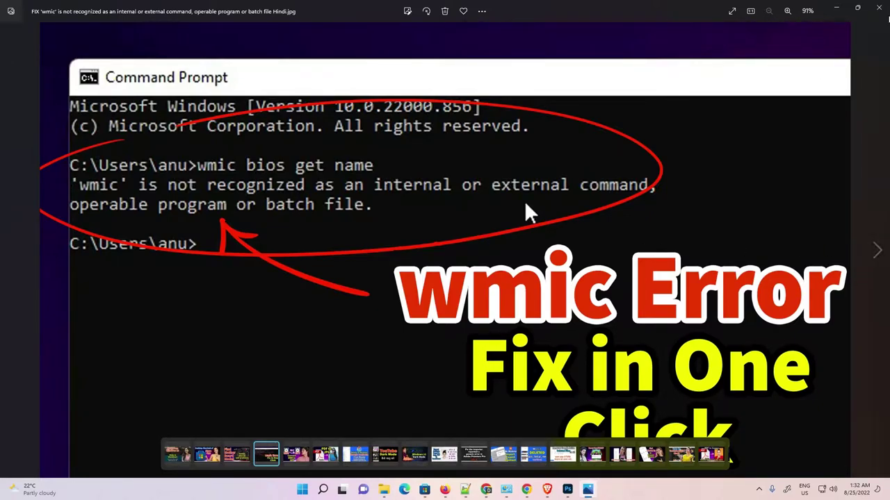
pyautogui.press('Escape')
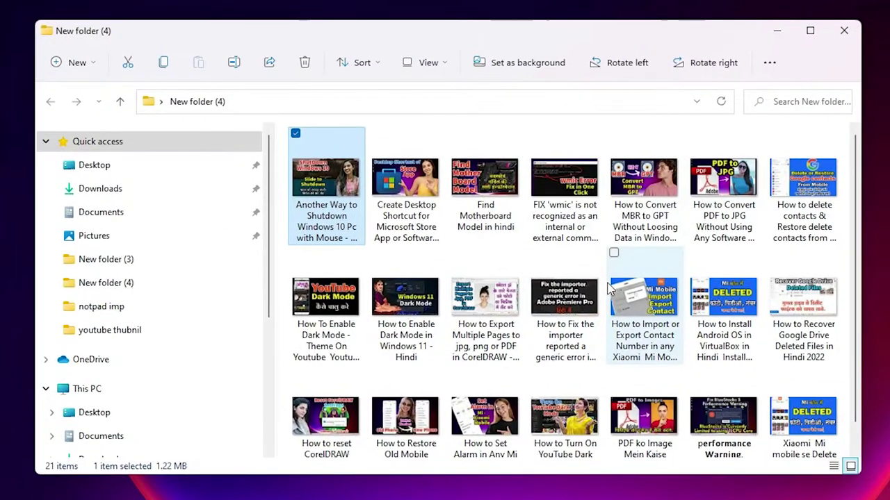
# Copy all 21 thumbnails in New folder (4) and close the window
pyautogui.hotkey('ctrl', 'a')
pyautogui.rightClick(484, 270)
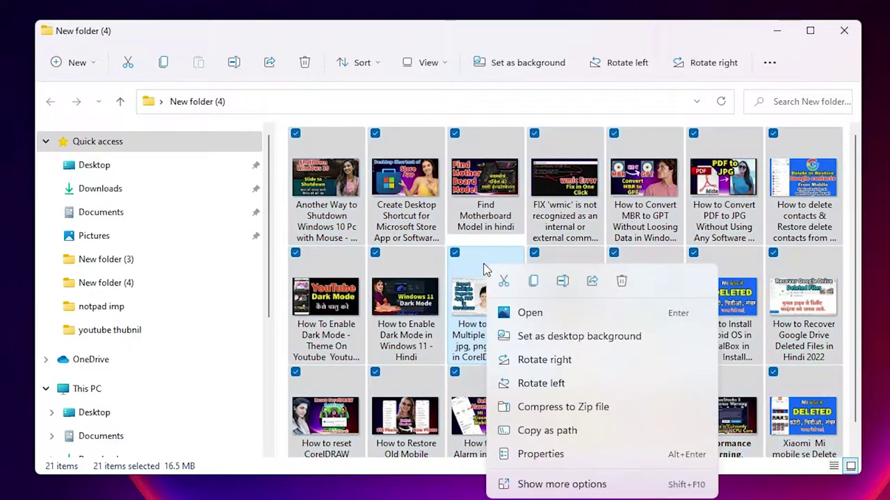
pyautogui.click(533, 281)
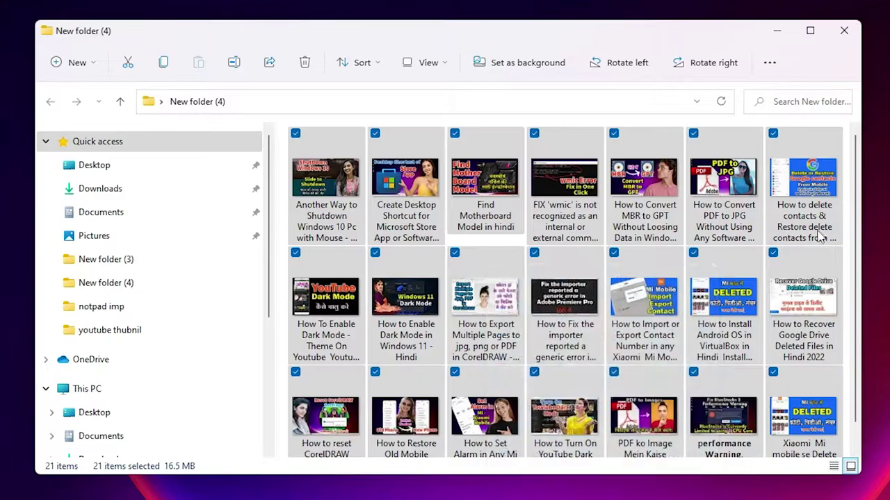
pyautogui.click(852, 36)
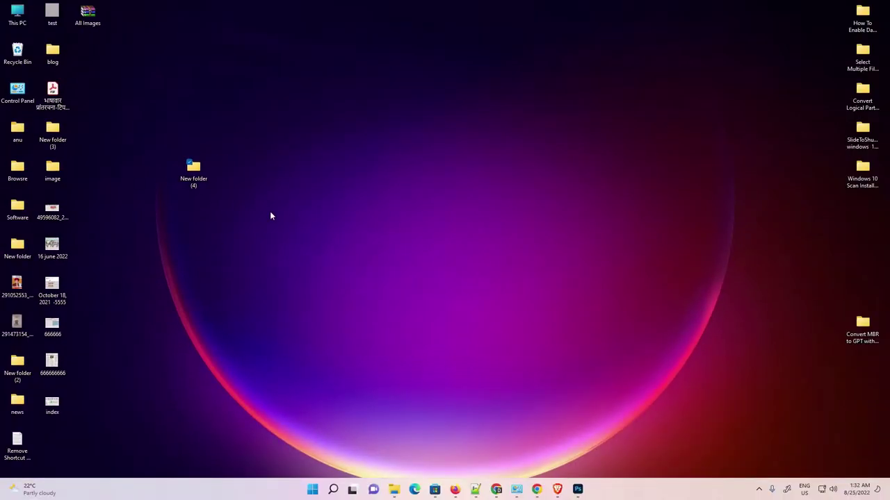
# Create a new desktop folder named 'test'
pyautogui.rightClick(271, 215)
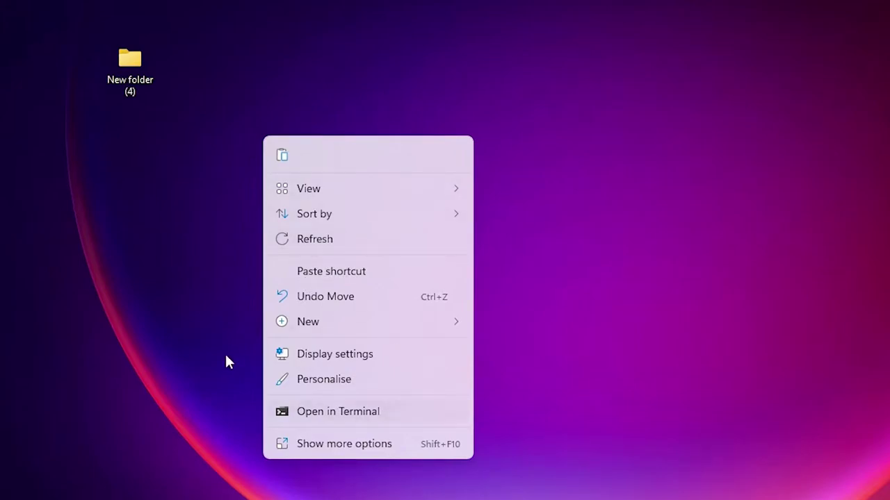
pyautogui.moveTo(368, 327)
pyautogui.click(518, 17)
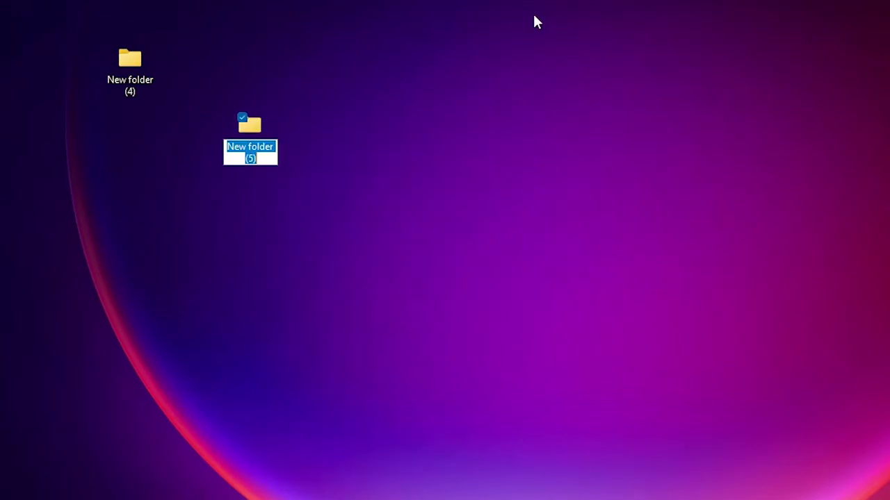
pyautogui.write('test')
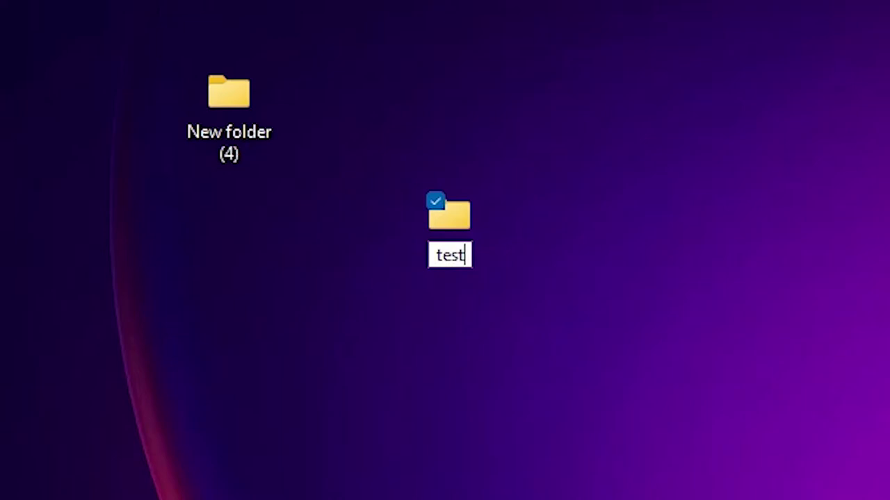
pyautogui.click(711, 233)
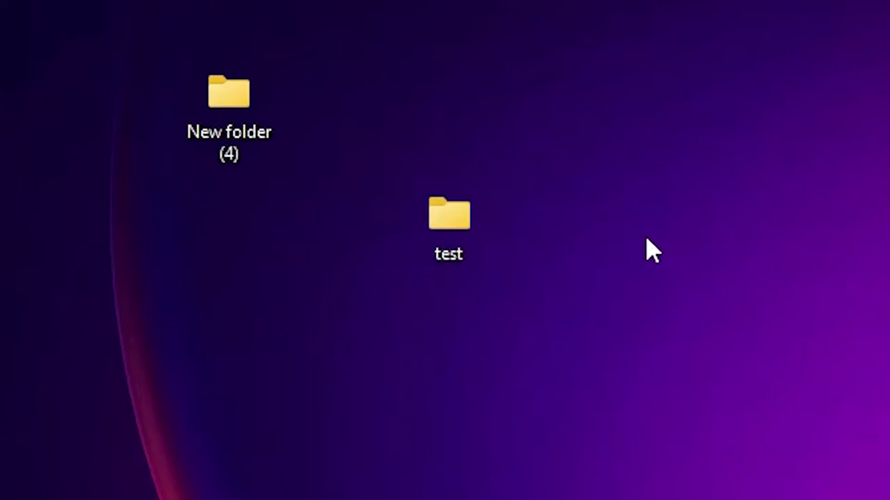
# Paste the copied thumbnails into the test folder
pyautogui.doubleClick(439, 232)
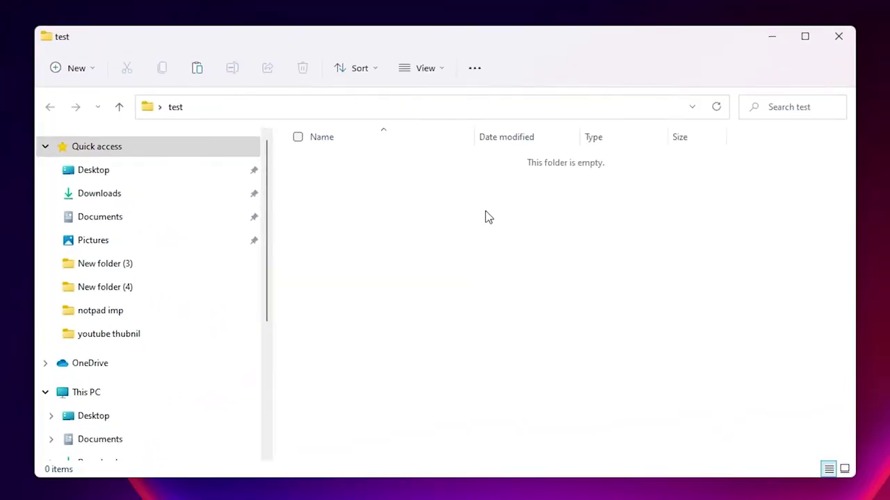
pyautogui.rightClick(437, 216)
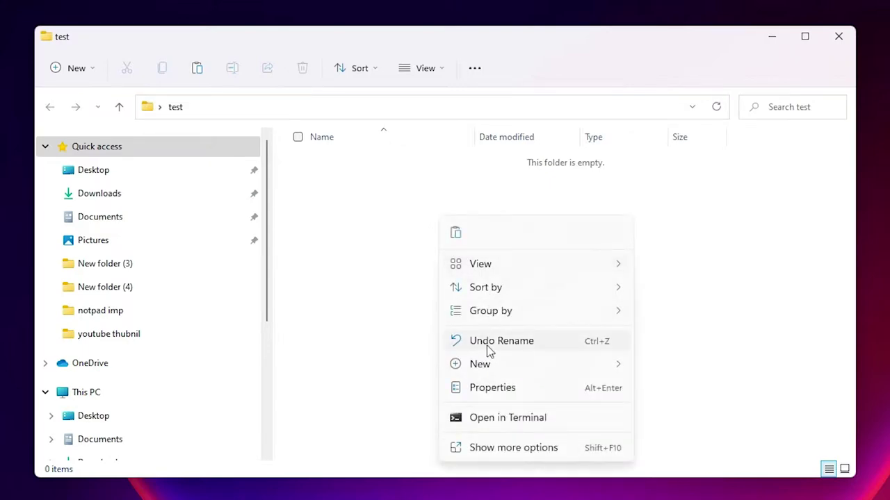
pyautogui.click(456, 234)
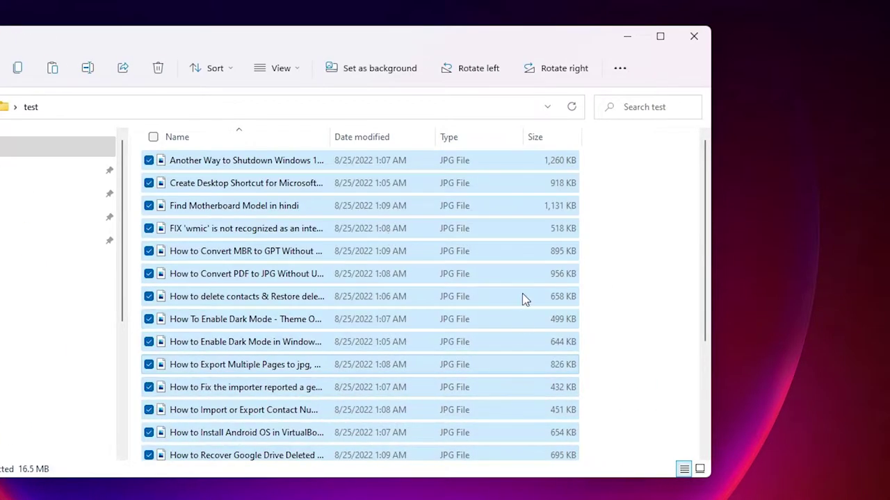
# Switch the test folder's view to Large icons
pyautogui.rightClick(656, 209)
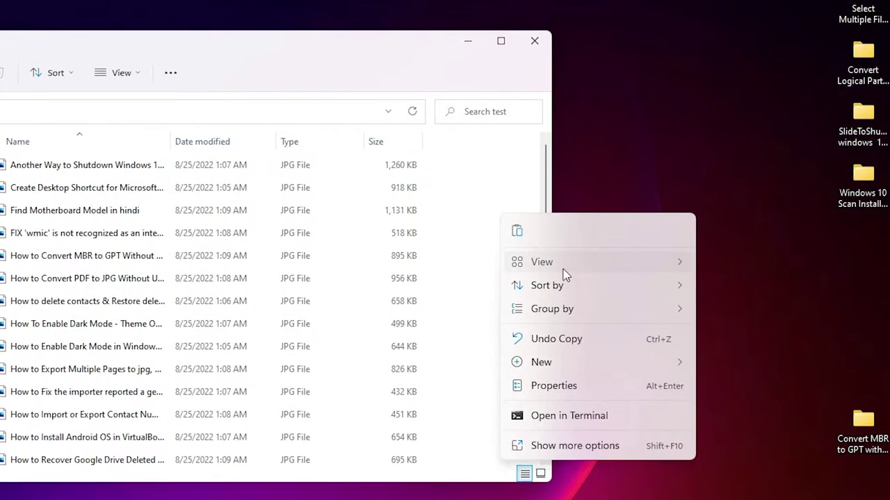
pyautogui.moveTo(561, 267)
pyautogui.click(787, 292)
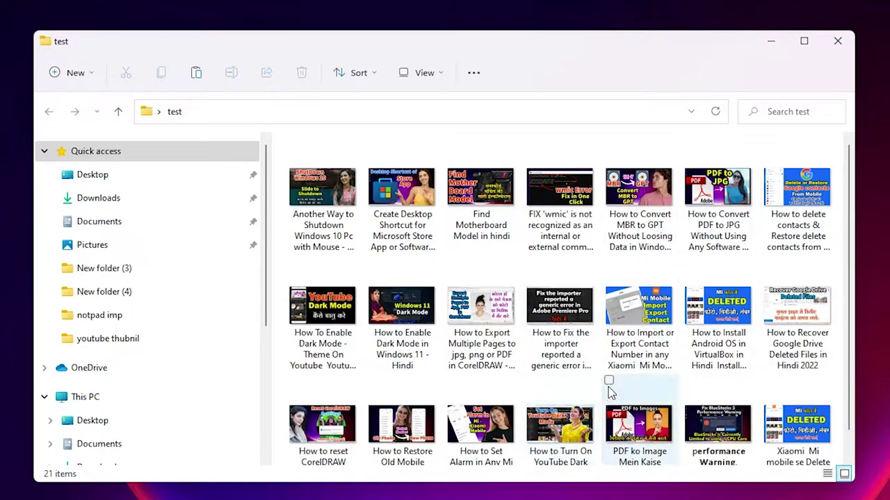
# Show the Open with app list for the 'How to Turn On YouTube Dark Mode' thumbnail
pyautogui.click(566, 431)
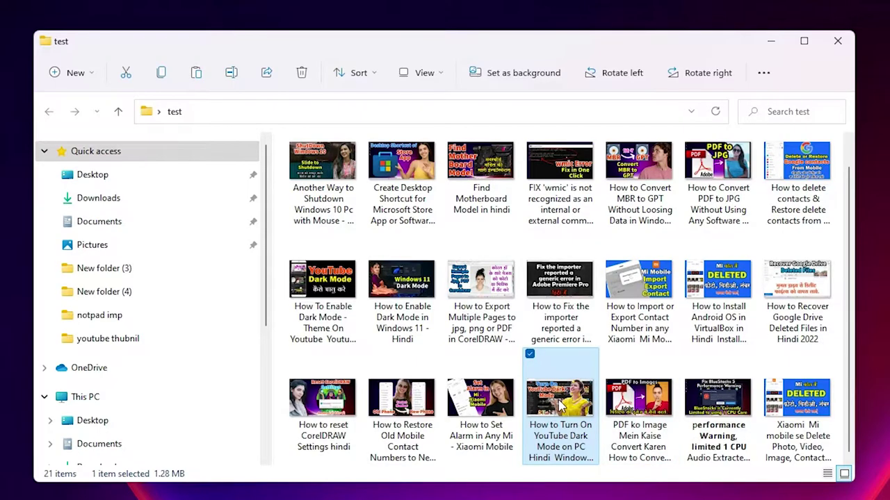
pyautogui.rightClick(561, 407)
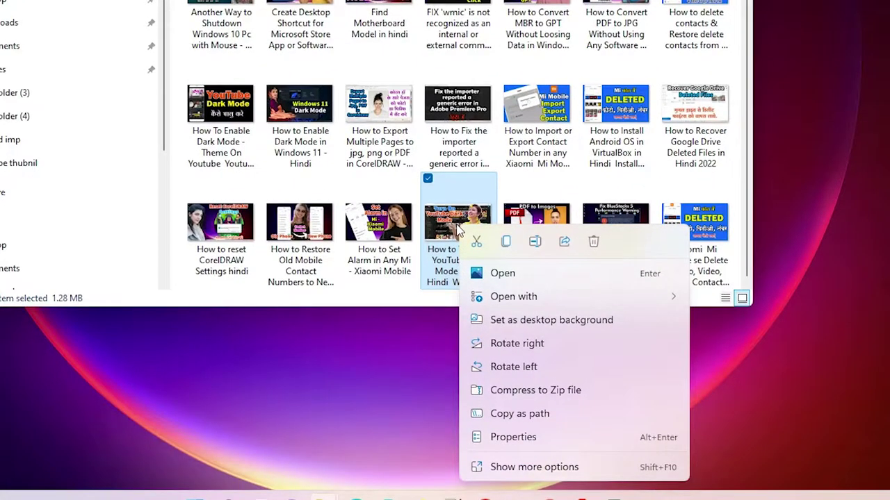
pyautogui.moveTo(517, 296)
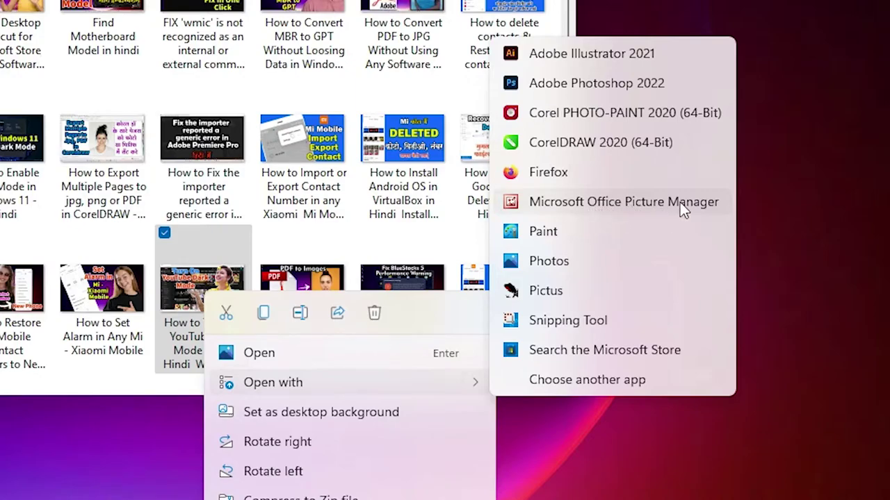
# Choose Microsoft Office Picture Manager from the full app list to open the YouTube Dark Mode thumbnail
pyautogui.click(614, 381)
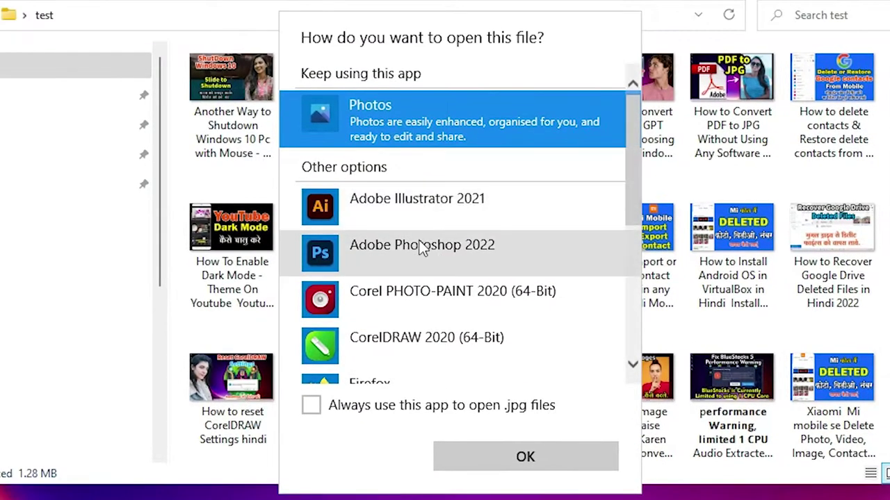
pyautogui.scroll(-5, 543, 315)
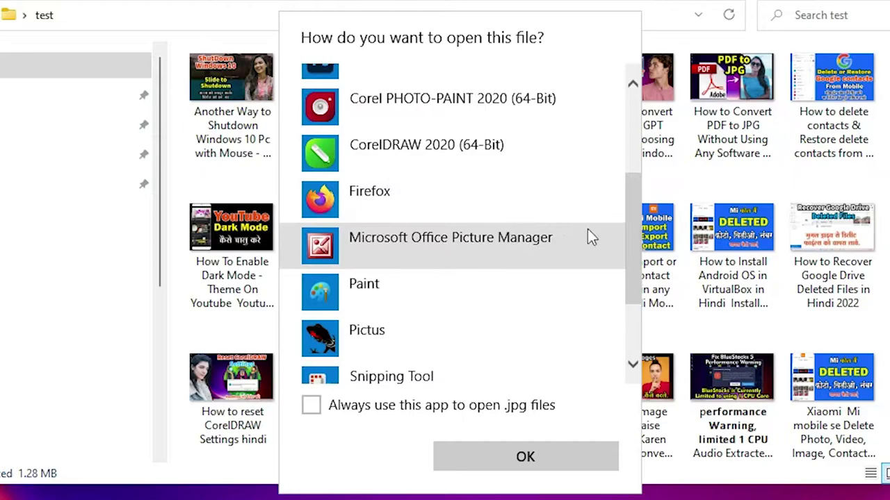
pyautogui.click(453, 254)
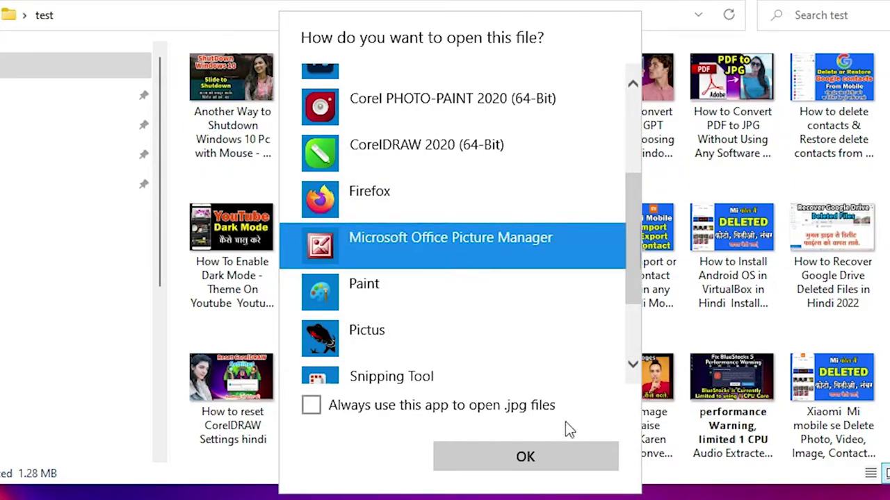
pyautogui.click(563, 455)
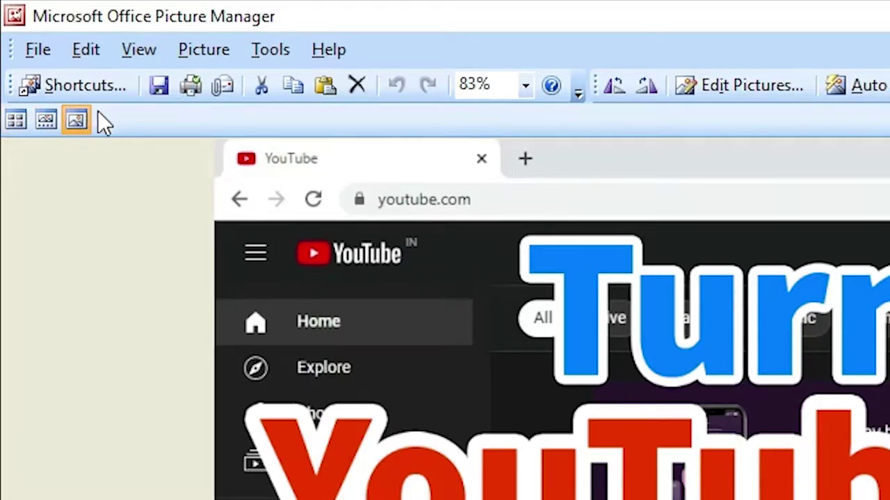
# Switch to Thumbnail View, select all 21 pictures, and bring up Edit Pictures
pyautogui.click(11, 122)
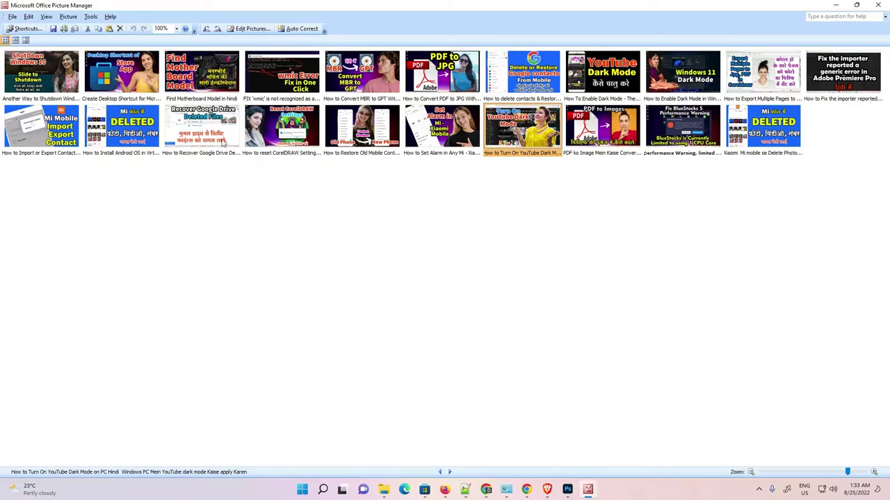
pyautogui.click(223, 142)
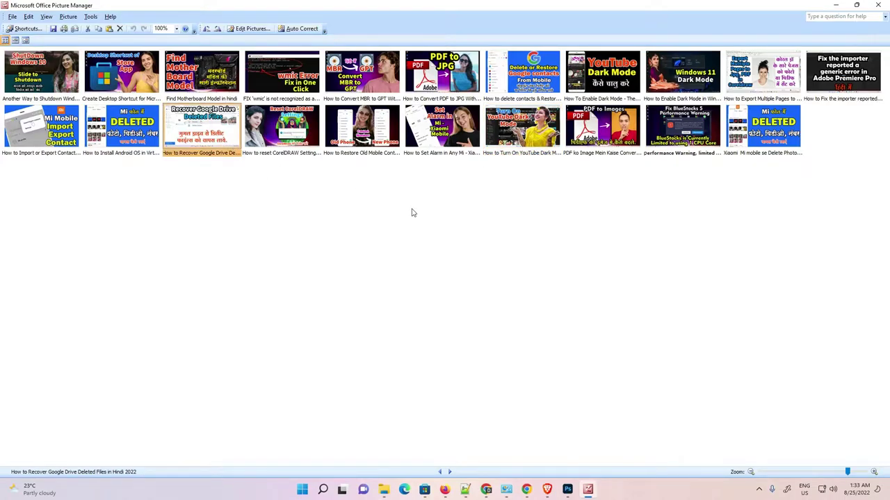
pyautogui.hotkey('ctrl', 'a')
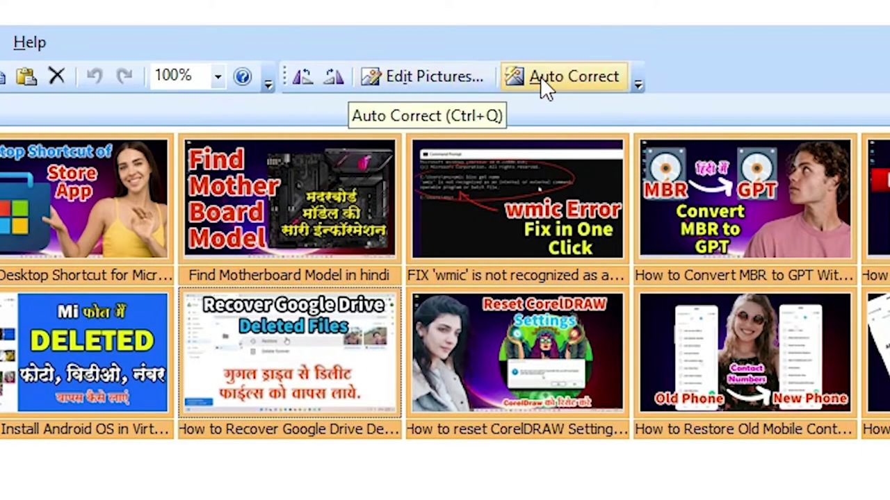
pyautogui.click(407, 70)
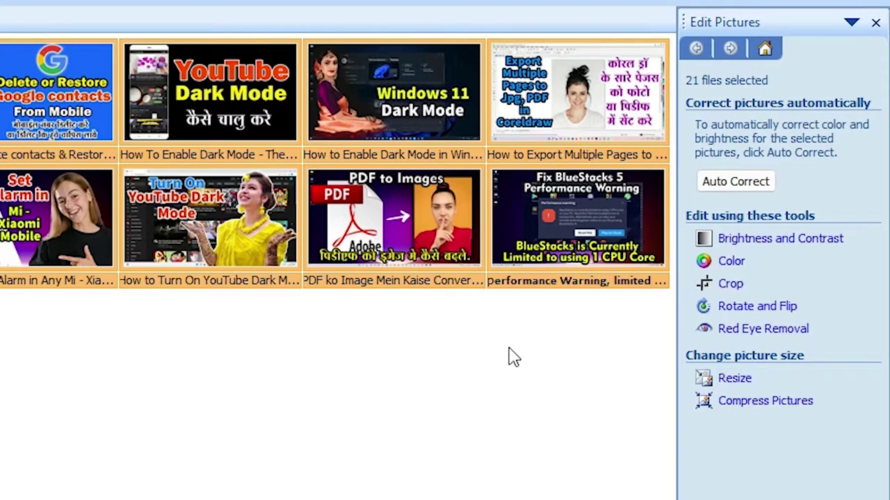
# Choose Resize under Change picture size for the 21 selected pictures
pyautogui.click(735, 382)
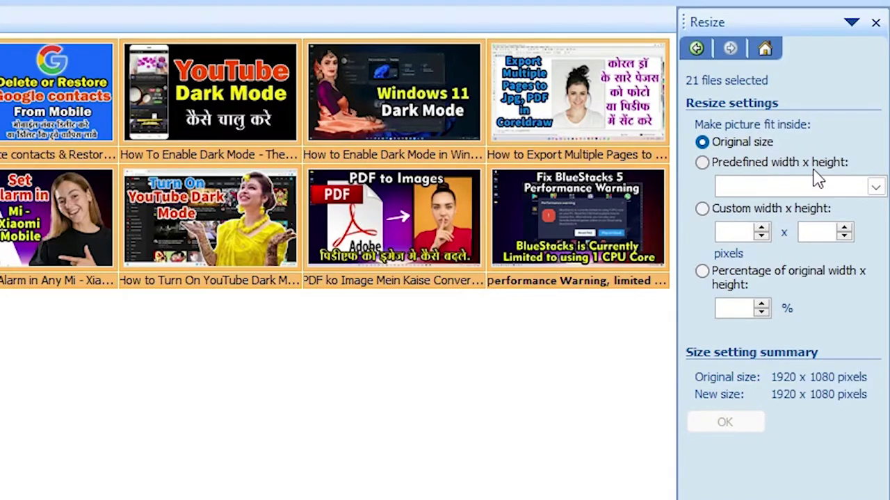
# Look over the predefined sizes without choosing one, then switch to Custom width x height
pyautogui.click(875, 187)
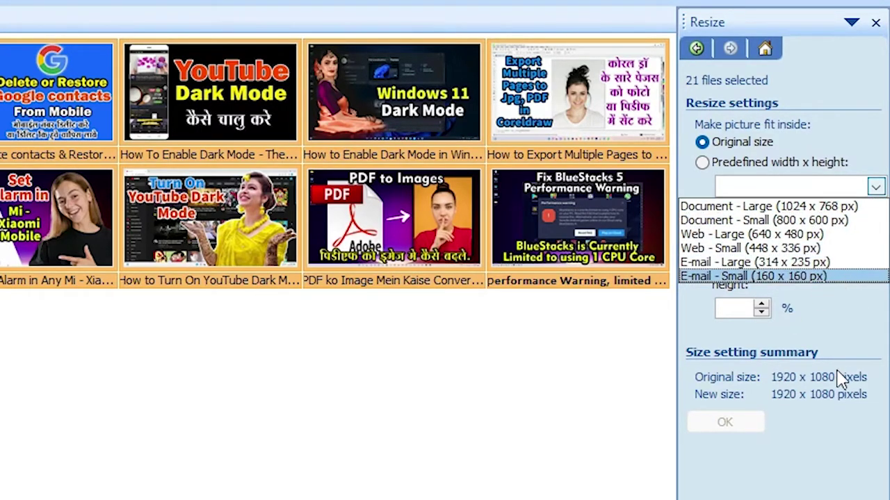
pyautogui.click(772, 494)
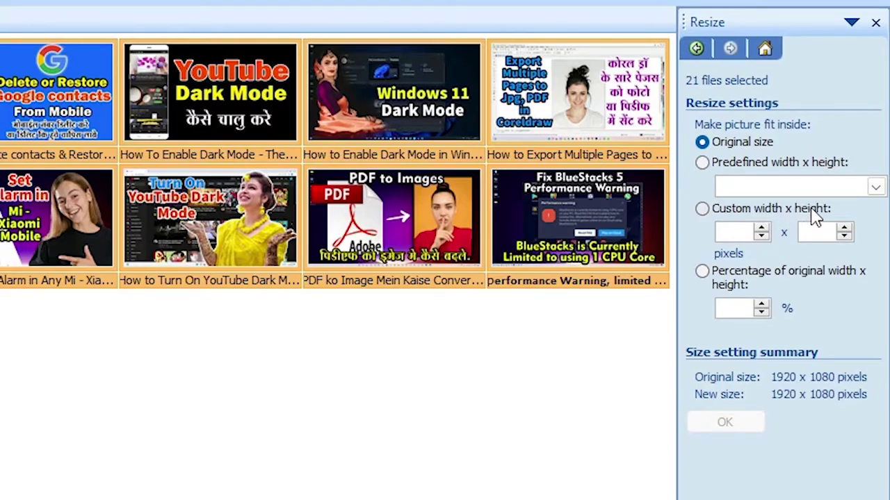
pyautogui.click(703, 209)
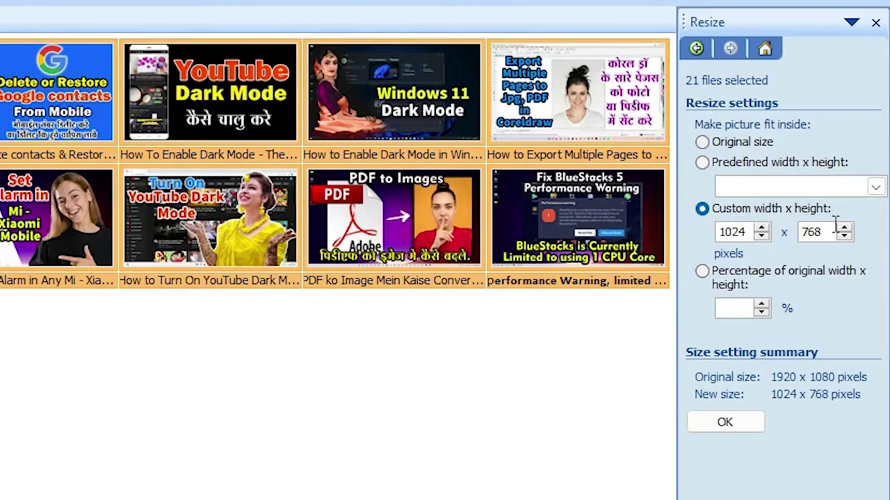
# Switch to percentage of original size, nudge it up, then bring it back below 100%
pyautogui.click(702, 271)
pyautogui.click(762, 304)
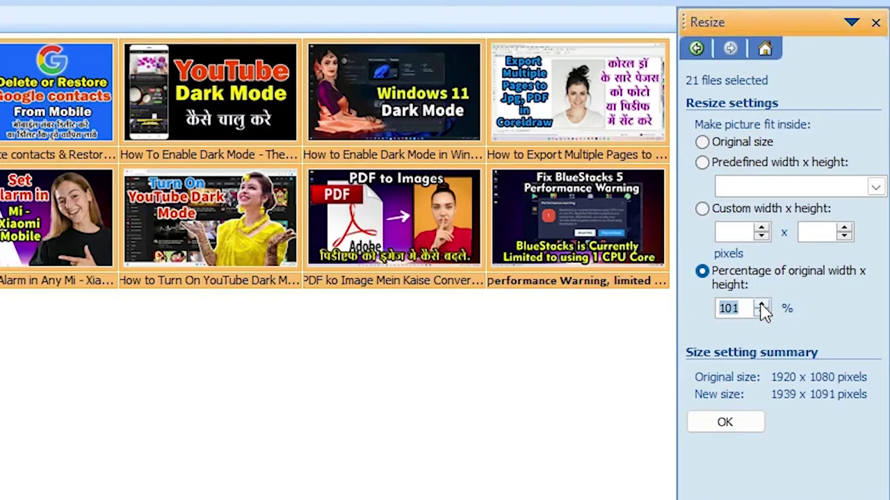
pyautogui.click(763, 306)
pyautogui.click(763, 306)
pyautogui.click(762, 306)
pyautogui.click(763, 306)
pyautogui.click(762, 305)
pyautogui.click(762, 306)
pyautogui.click(762, 312)
pyautogui.click(762, 312)
pyautogui.click(762, 312)
pyautogui.click(763, 312)
pyautogui.click(763, 312)
pyautogui.click(763, 312)
pyautogui.click(762, 312)
pyautogui.click(762, 312)
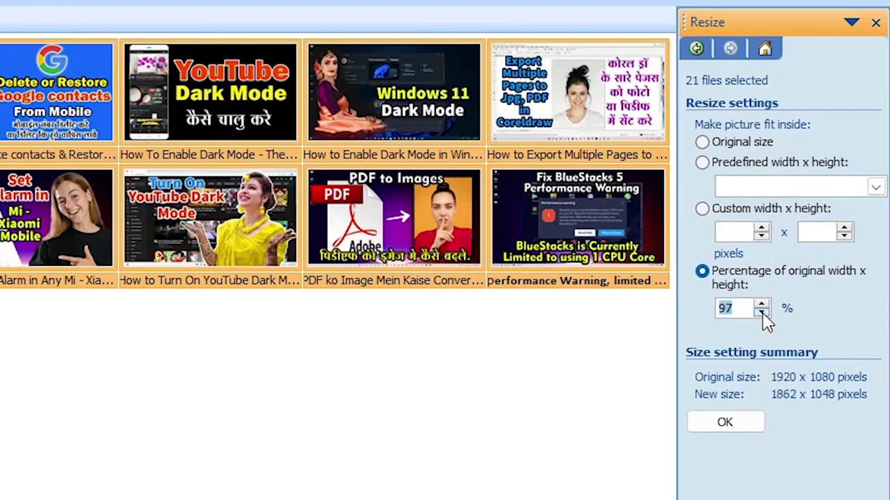
pyautogui.click(762, 312)
pyautogui.click(763, 312)
# Set Custom width 320 and height 180 pixels and apply to all 21 pictures
pyautogui.click(703, 209)
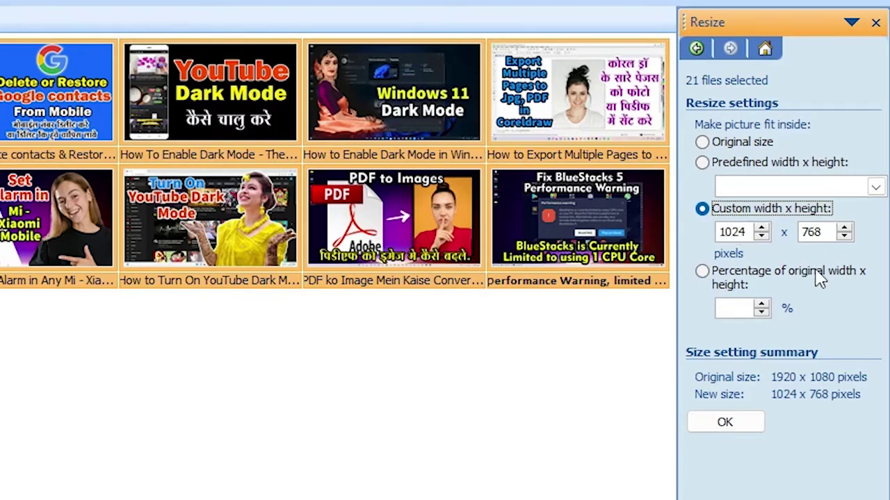
pyautogui.moveTo(748, 234); pyautogui.dragTo(701, 240)
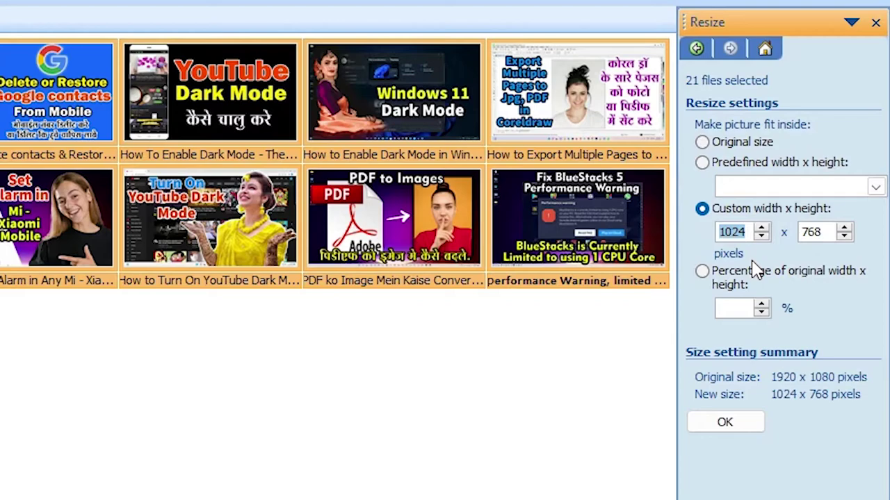
pyautogui.write('320')
pyautogui.press('Tab')
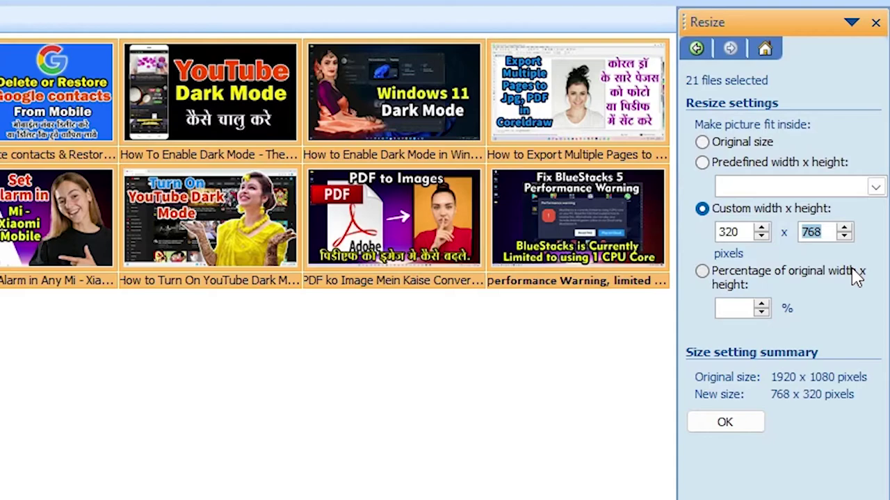
pyautogui.write('180')
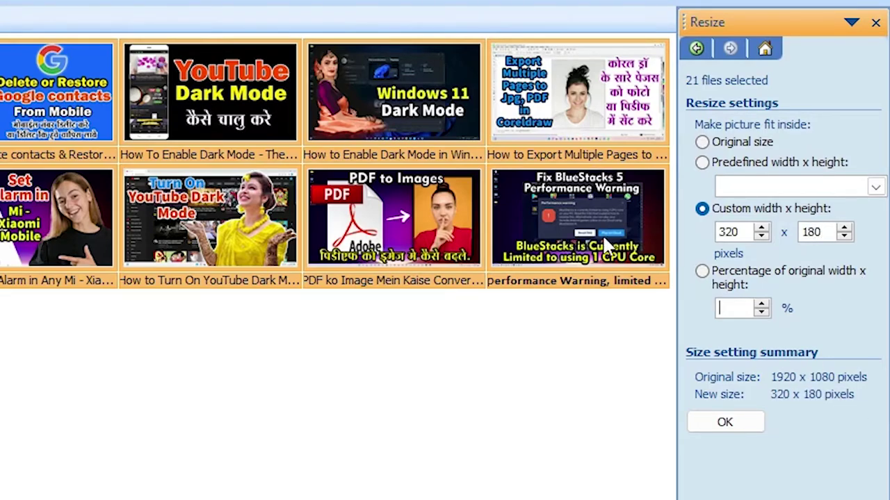
pyautogui.click(741, 427)
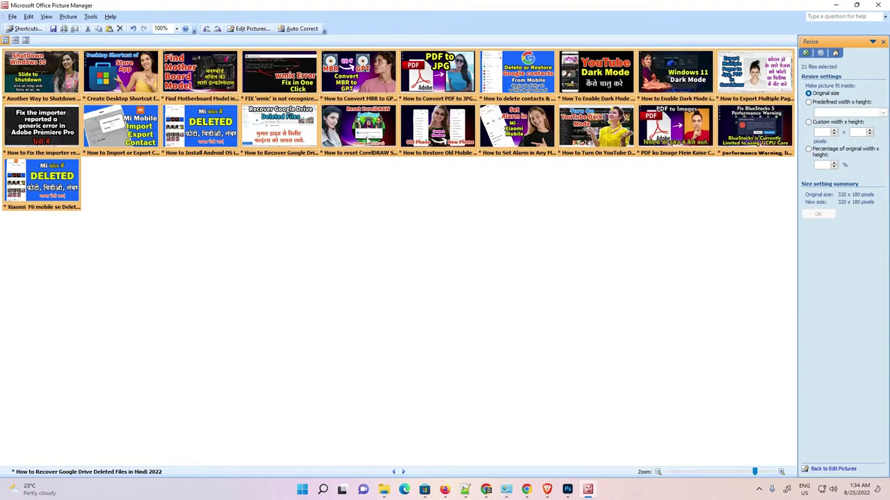
# Deselect the thumbnails, save every resized picture with File > Save All, and minimize Picture Manager
pyautogui.click(354, 186)
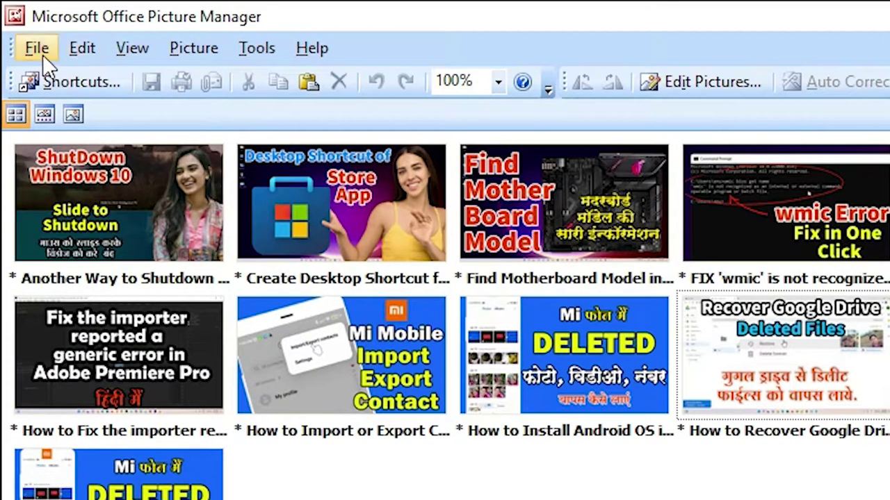
pyautogui.click(13, 16)
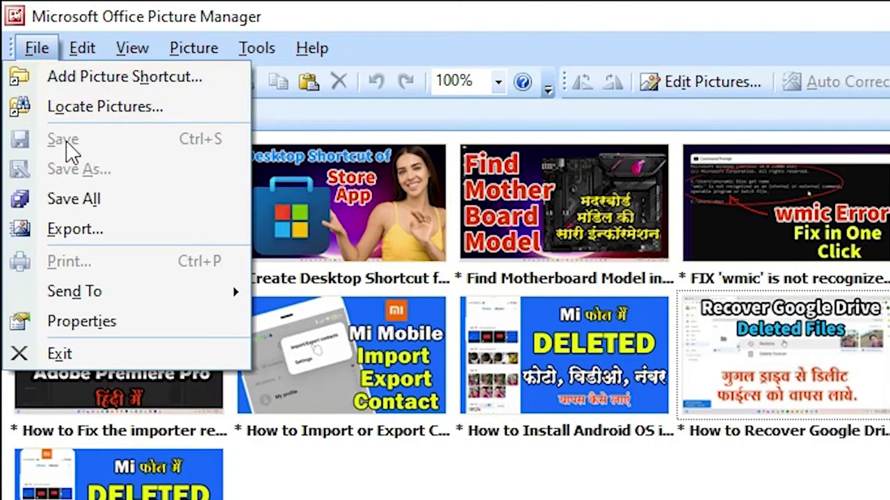
pyautogui.click(75, 199)
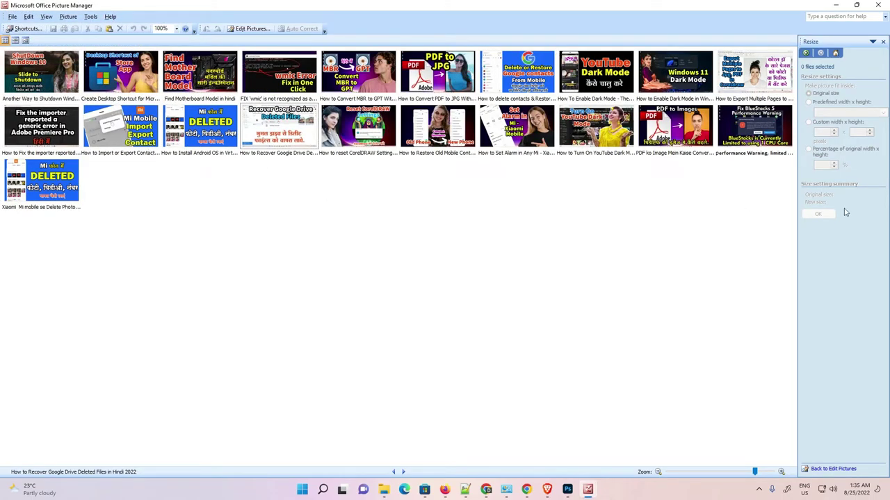
pyautogui.click(837, 5)
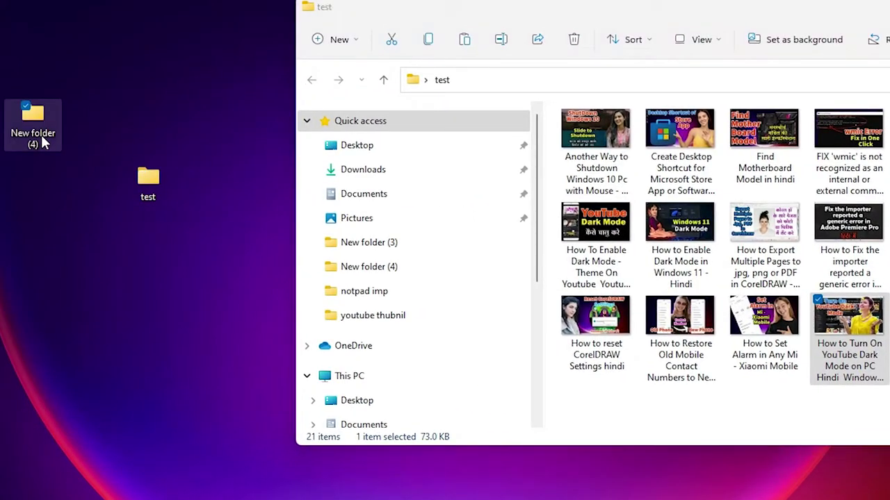
# View the original YouTube Dark Mode image from New folder (4) in Photos
pyautogui.doubleClick(40, 133)
pyautogui.moveTo(868, 26); pyautogui.dragTo(115, 0)
pyautogui.moveTo(42, 0); pyautogui.dragTo(175, 28)
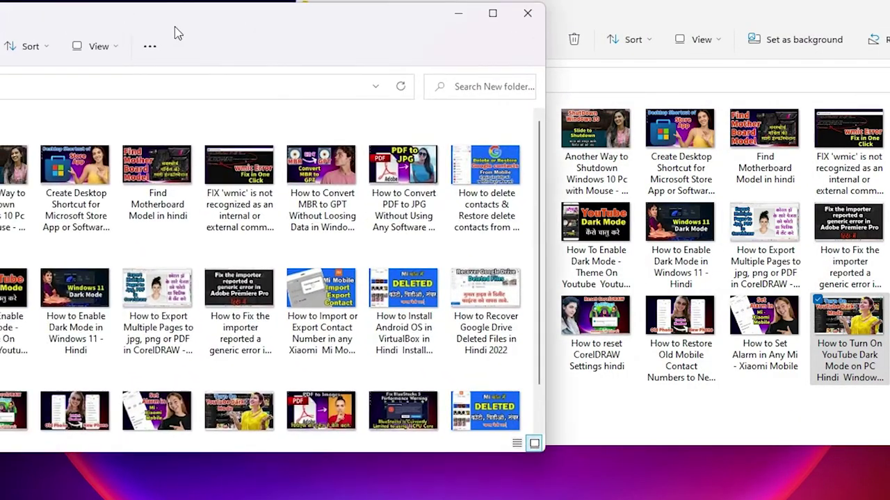
pyautogui.click(230, 404)
pyautogui.doubleClick(230, 403)
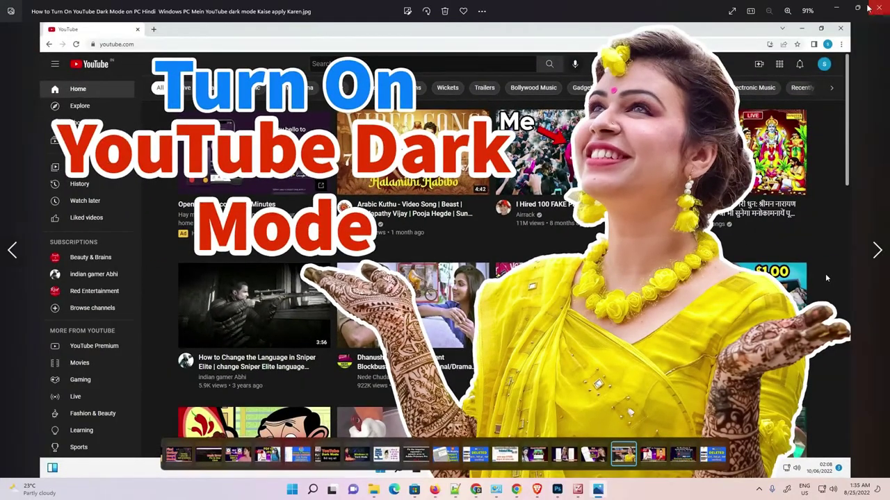
# Close the original and open the resized Dark Mode copy from the test folder
pyautogui.click(868, 8)
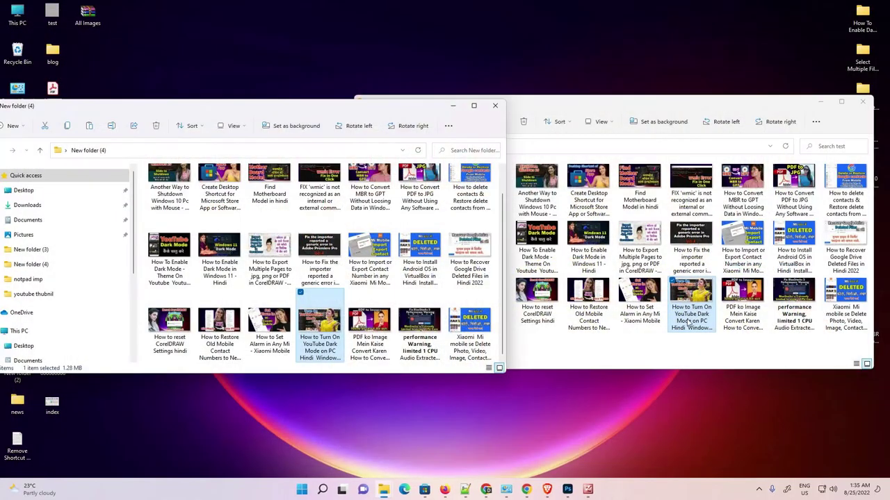
pyautogui.click(693, 295)
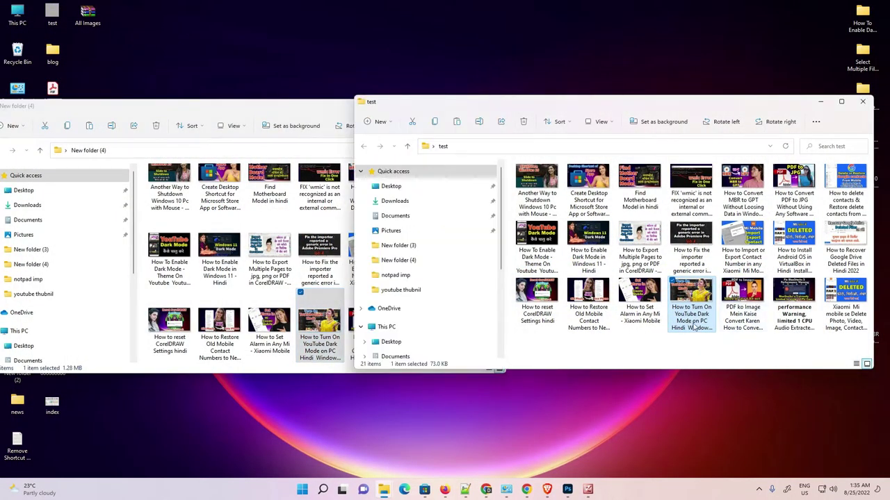
pyautogui.doubleClick(691, 301)
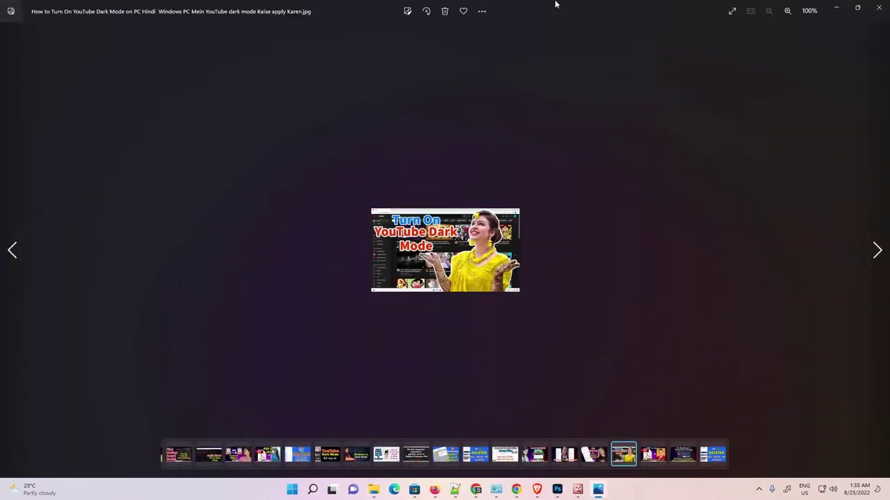
# Window the resized image on the right and open the original Dark Mode image on the left
pyautogui.doubleClick(524, 7)
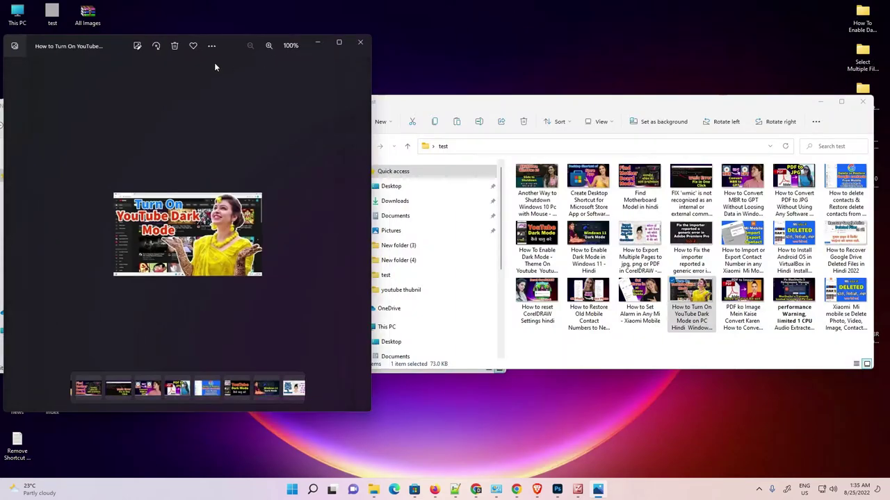
pyautogui.moveTo(238, 38); pyautogui.dragTo(741, 55)
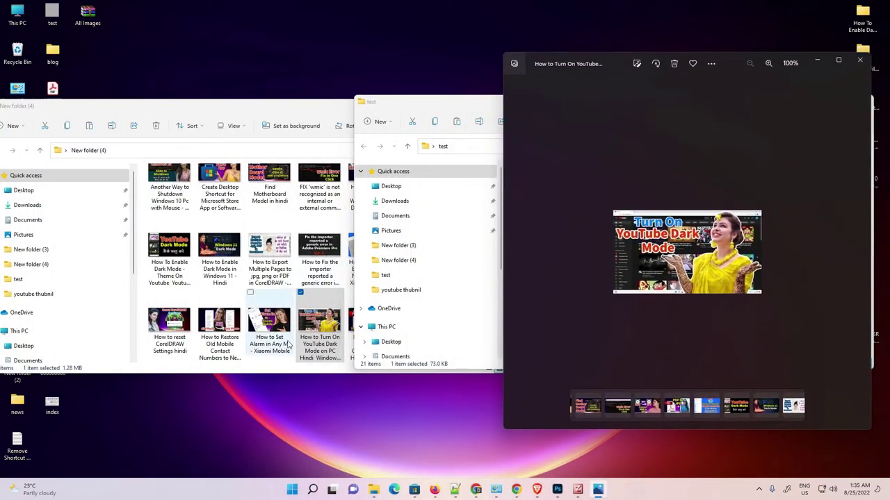
pyautogui.doubleClick(319, 327)
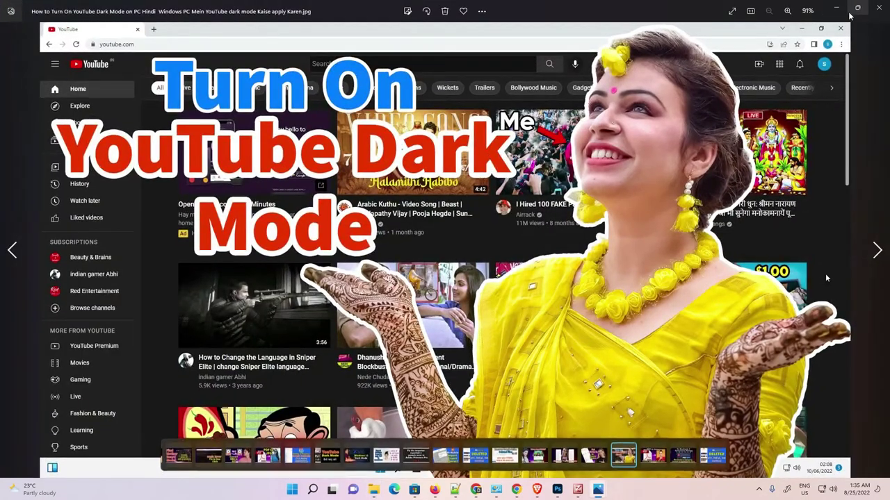
pyautogui.click(857, 7)
pyautogui.moveTo(227, 42); pyautogui.dragTo(322, 57)
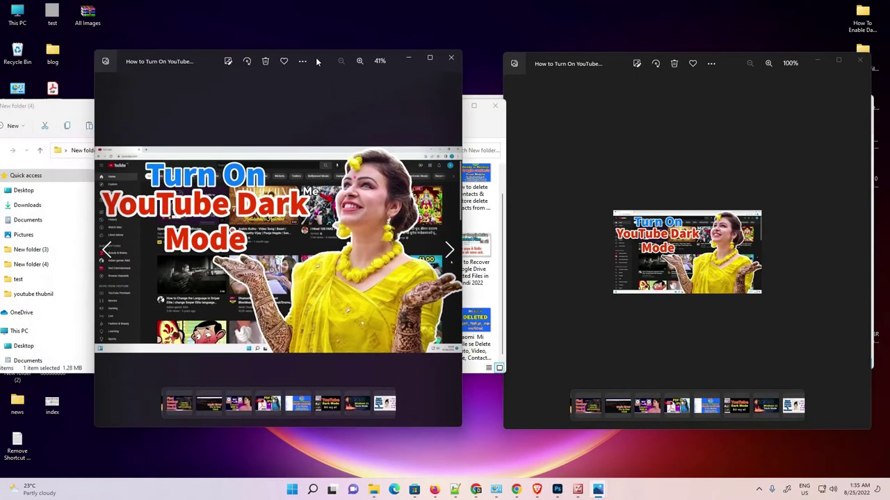
# Enlarge the original's viewer beside the resized copy to compare, then close the original
pyautogui.moveTo(488, 240); pyautogui.dragTo(616, 239)
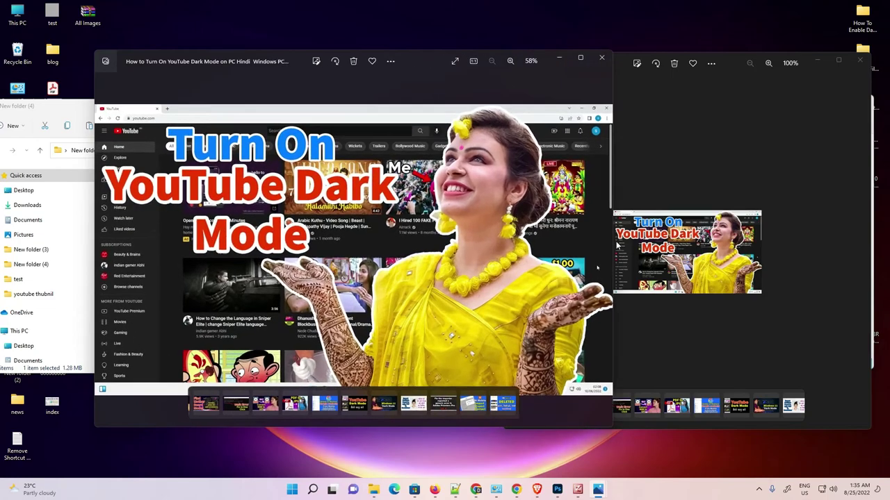
pyautogui.moveTo(422, 53); pyautogui.dragTo(349, 59)
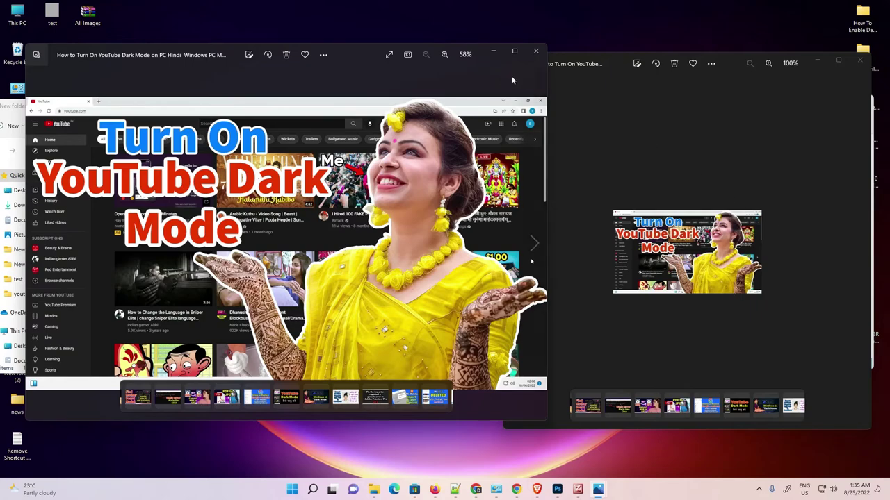
pyautogui.click(535, 51)
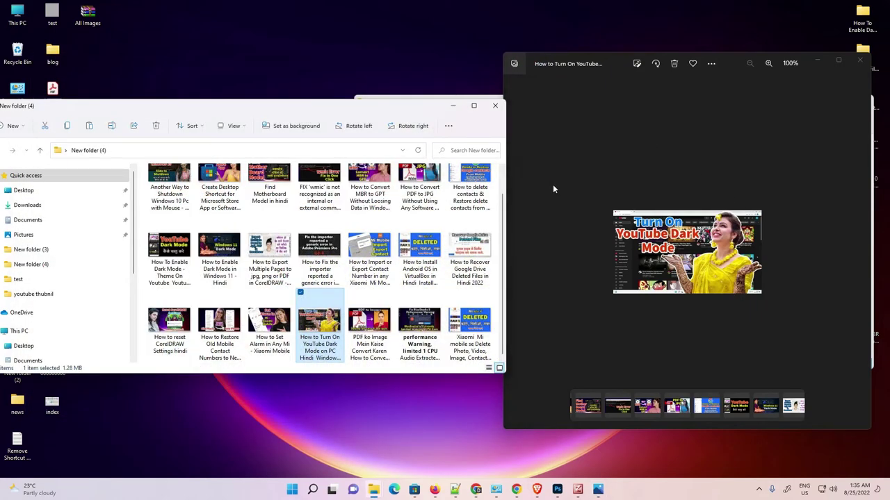